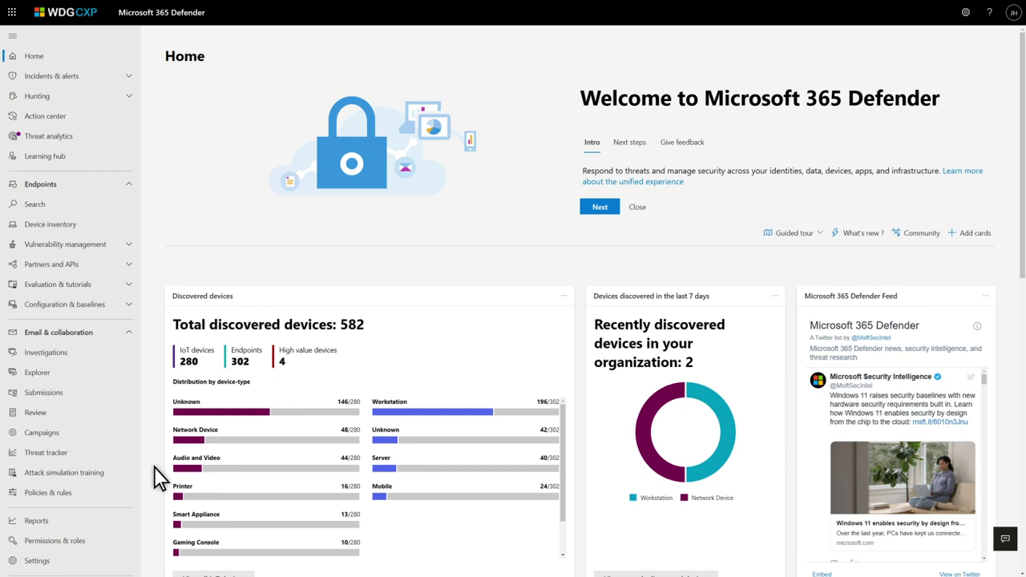
Open the Campaigns page, filter the campaigns by the tag "priority account", and open the advanced filter
{"action": "left_click", "coordinate": [94, 433]}
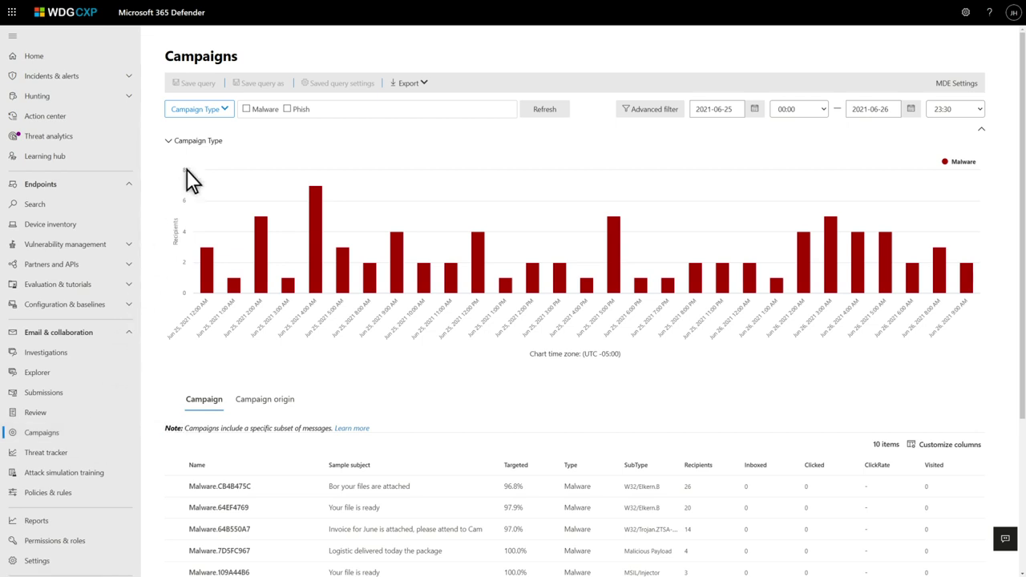
{"action": "left_click", "coordinate": [221, 108]}
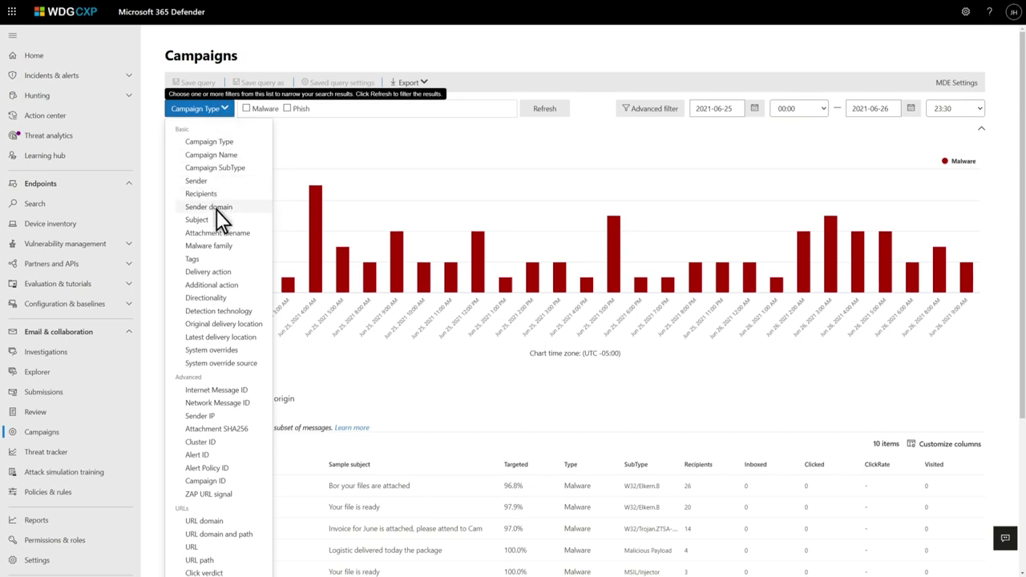
{"action": "left_click", "coordinate": [222, 260]}
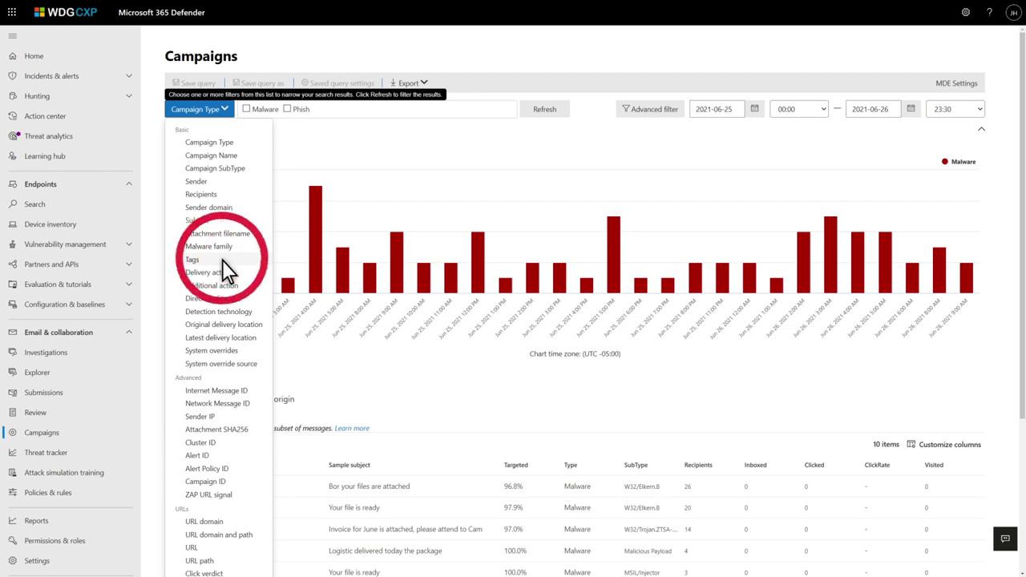
{"action": "left_click", "coordinate": [385, 112]}
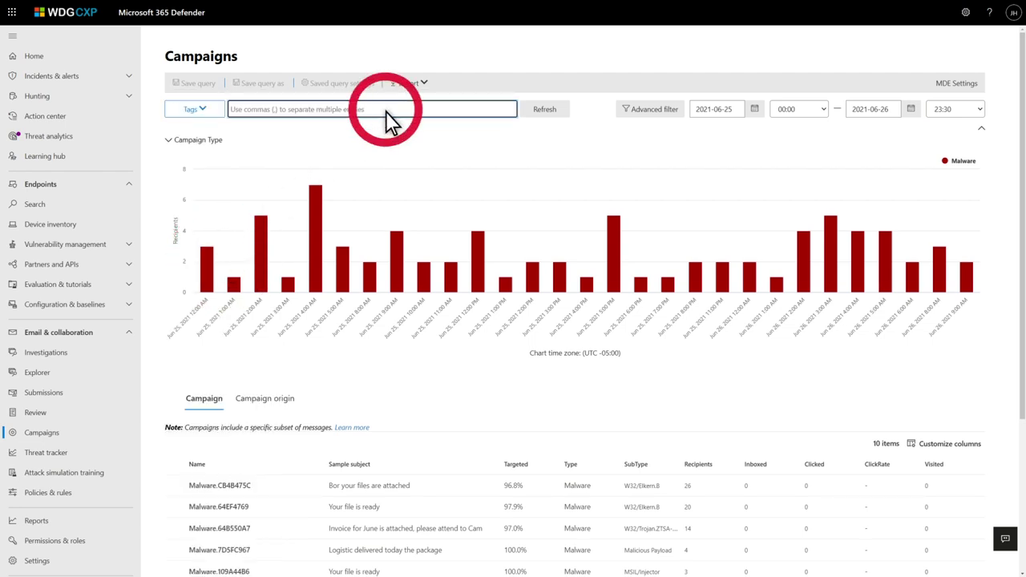
{"action": "type", "text": "priority account"}
{"action": "key", "text": "Return"}
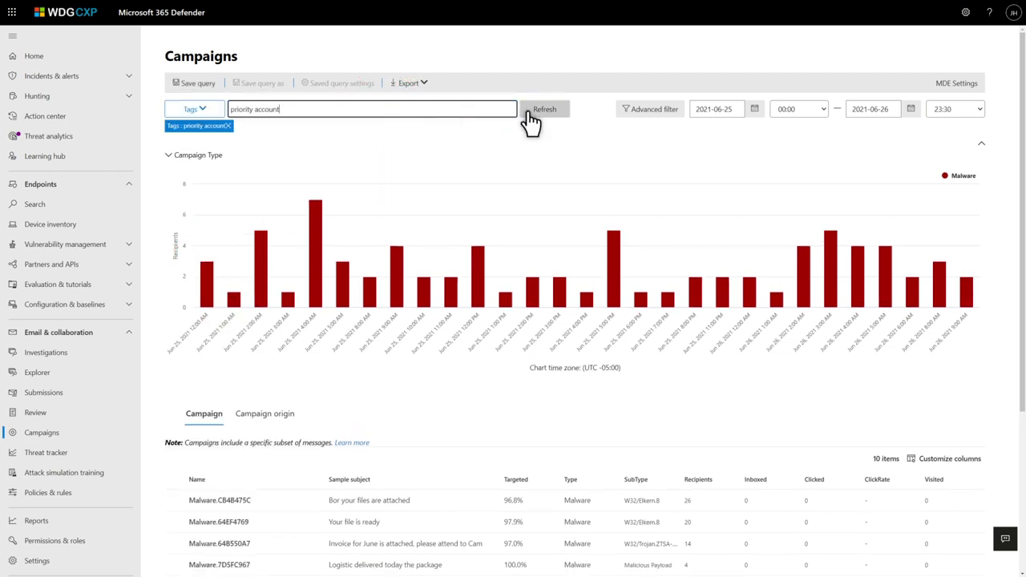
{"action": "left_click", "coordinate": [529, 119]}
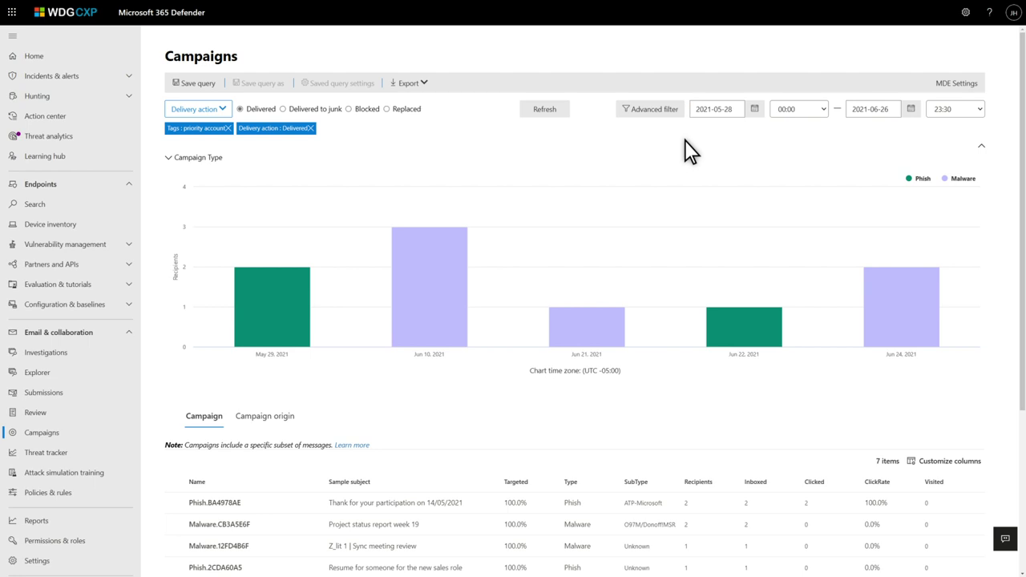
{"action": "left_click", "coordinate": [658, 110]}
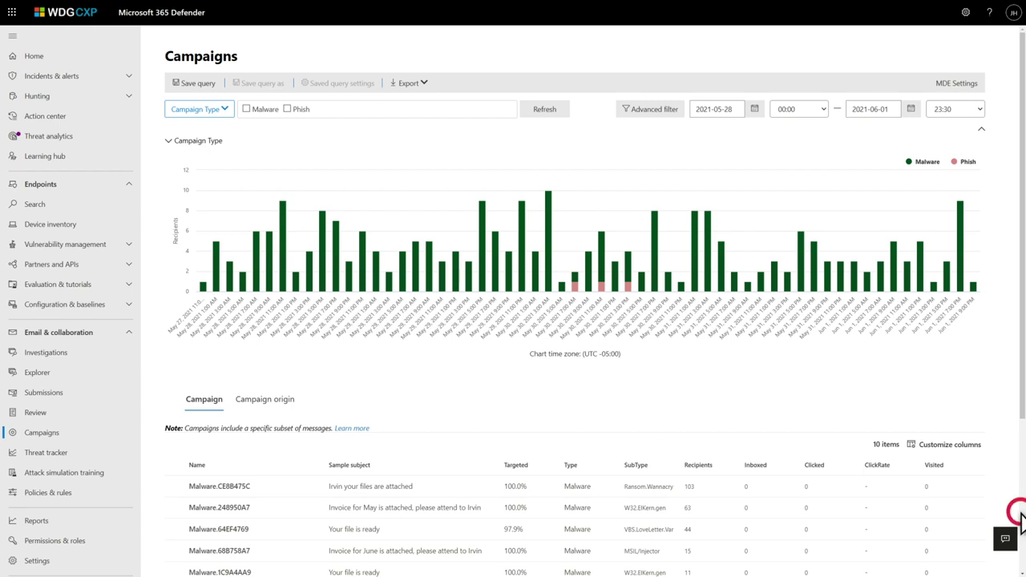
Open the details of the phishing campaign Phish.BA4978AE and review its message timeline, mail flow and URL clicks
{"action": "scroll", "coordinate": [1018, 512], "scroll_direction": "down", "scroll_amount": 3}
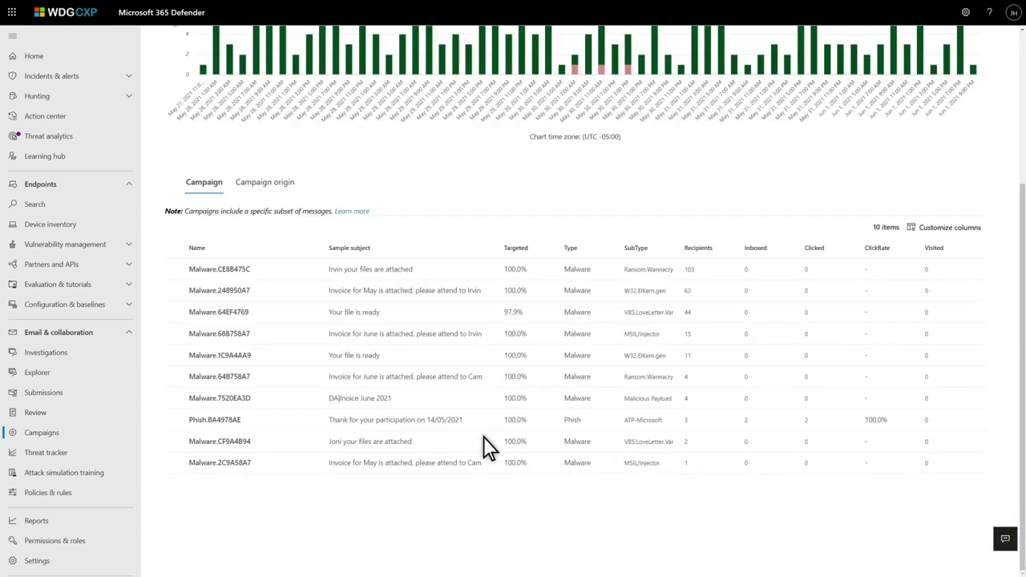
{"action": "left_click", "coordinate": [297, 421]}
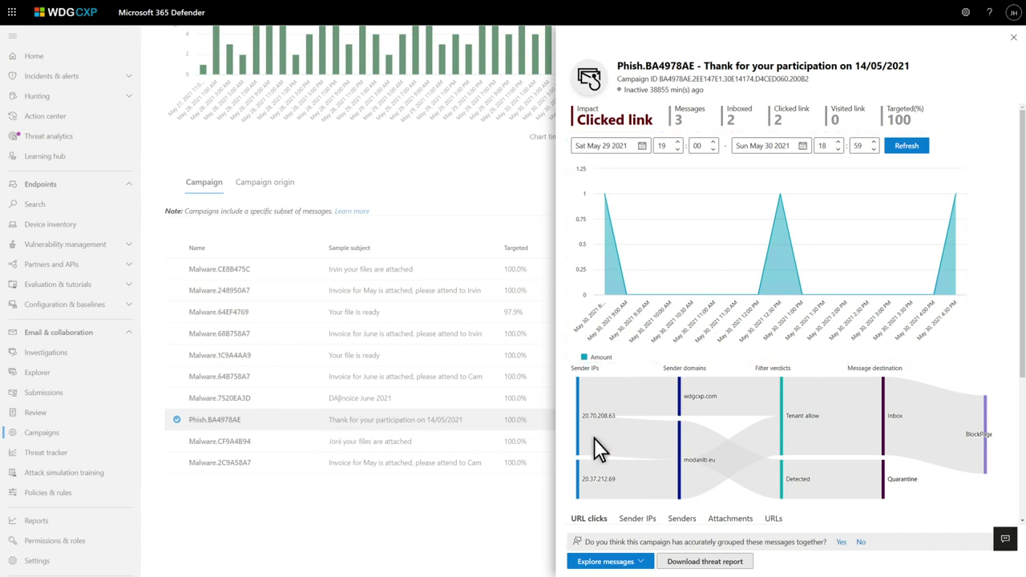
{"action": "left_click", "coordinate": [1023, 505]}
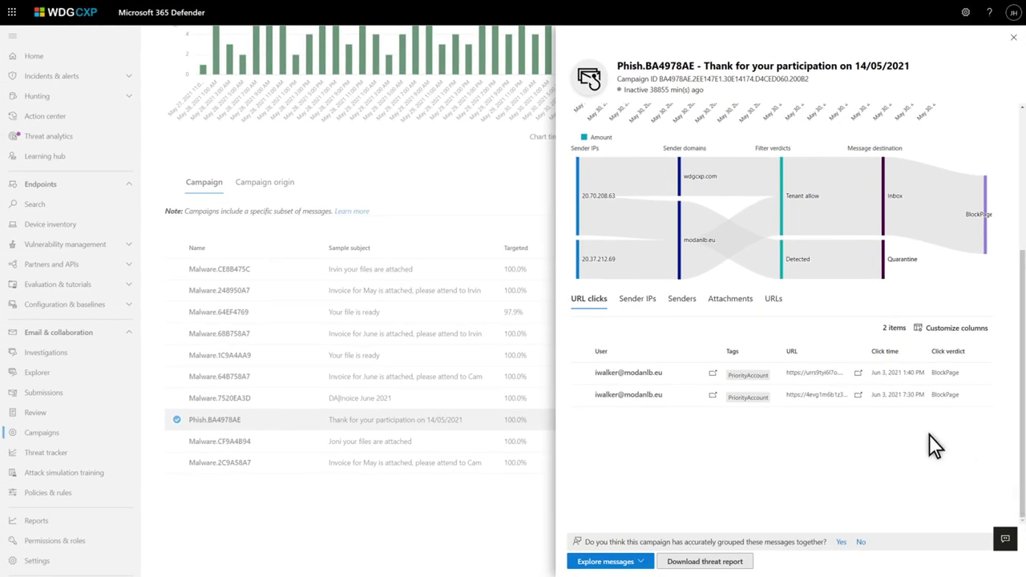
Review the campaign's sender IPs and inspect the basic information for 20.70.208.63
{"action": "left_click", "coordinate": [642, 301]}
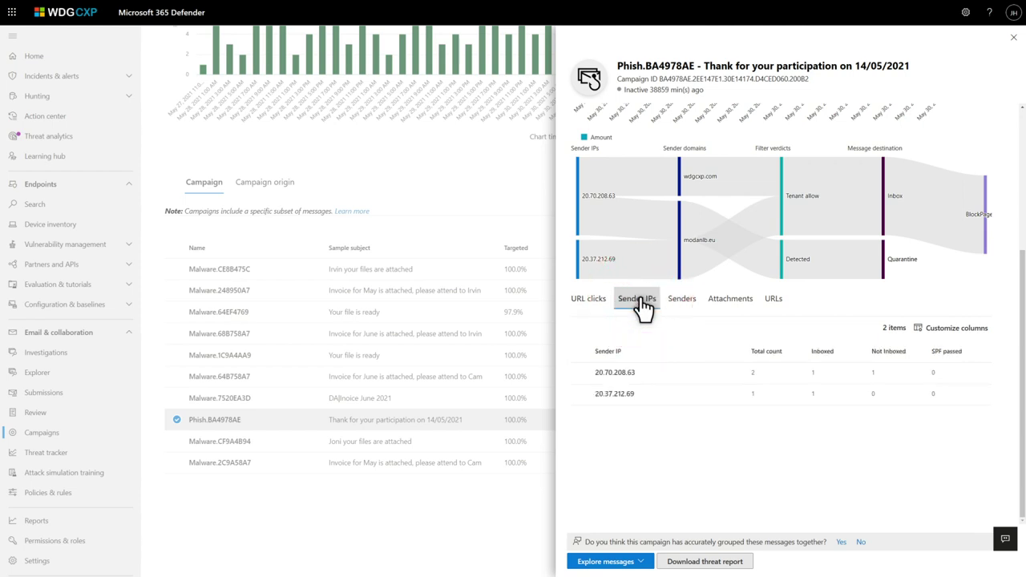
{"action": "left_click", "coordinate": [644, 372]}
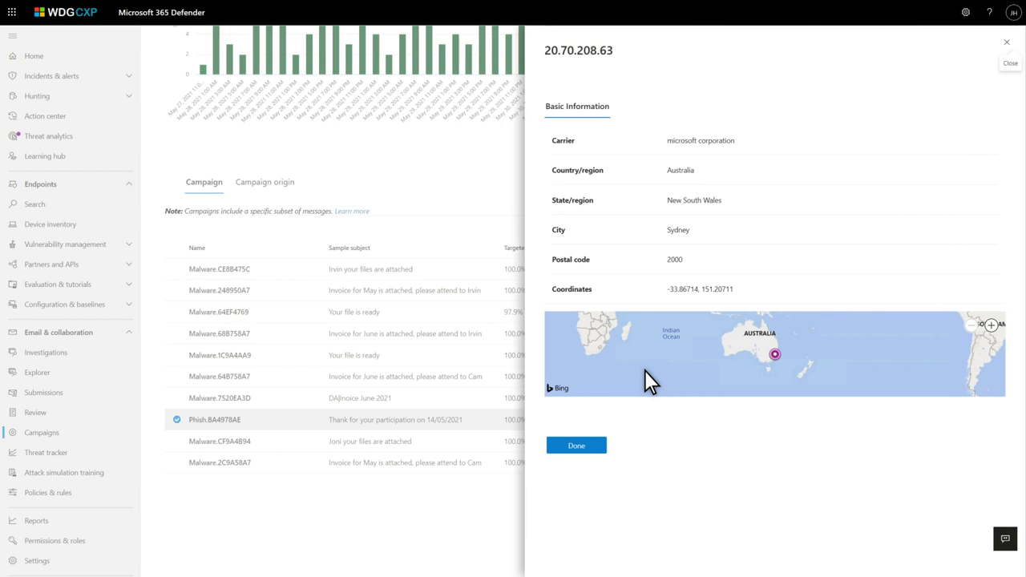
{"action": "left_click", "coordinate": [577, 446]}
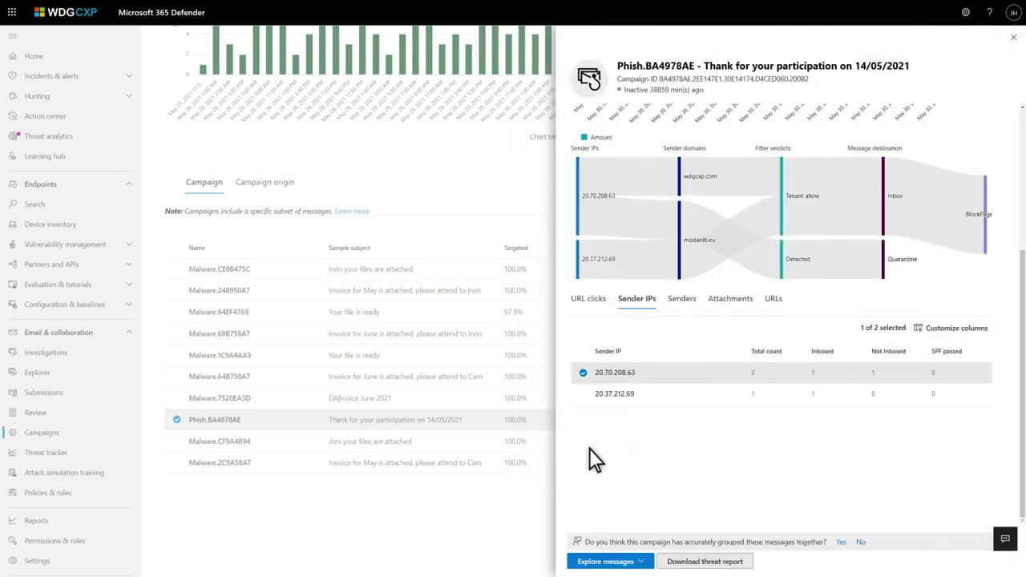
Examine the campaign's lists of senders, attachments and URLs
{"action": "left_click", "coordinate": [682, 301]}
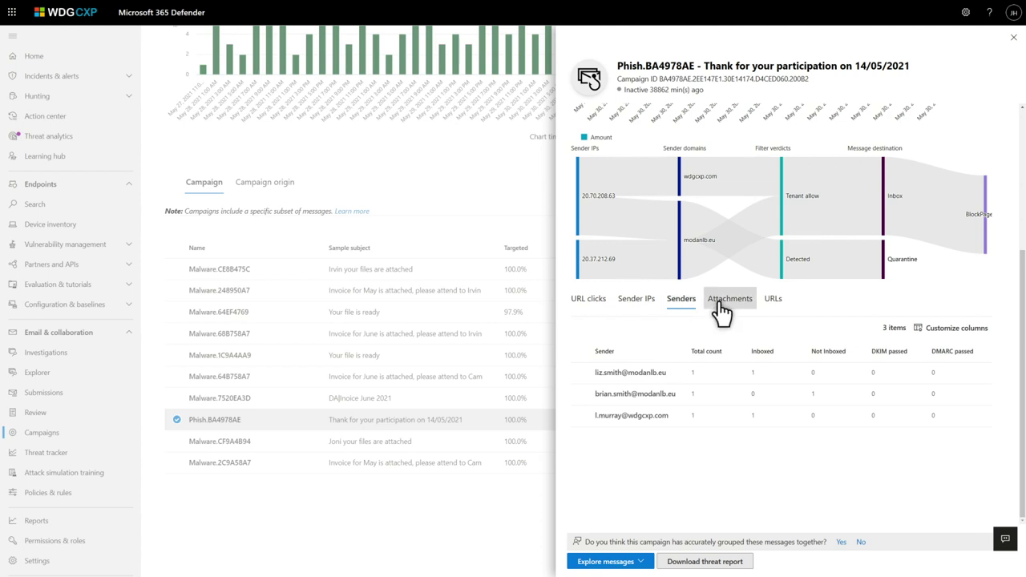
{"action": "left_click", "coordinate": [726, 303]}
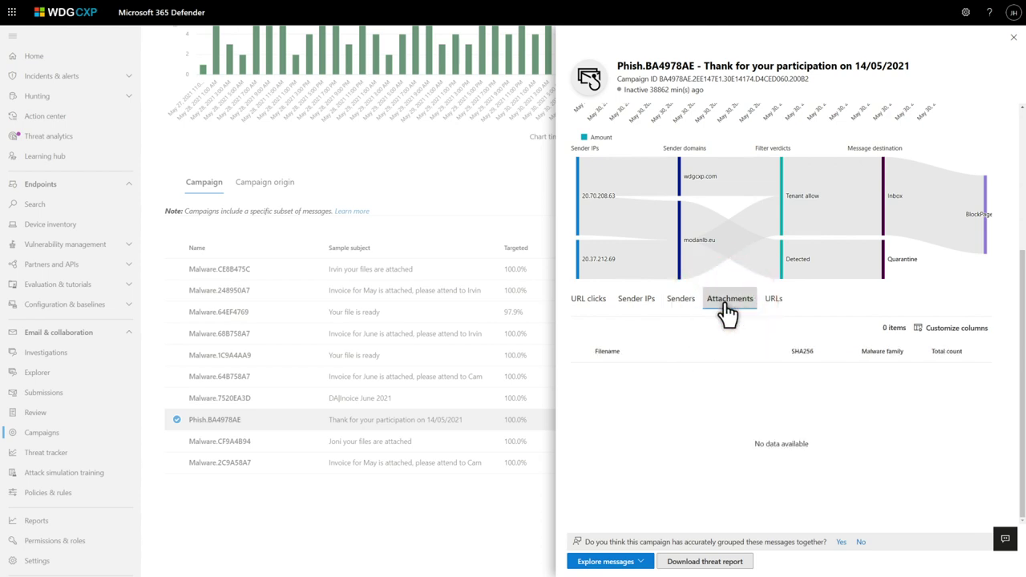
{"action": "left_click", "coordinate": [776, 303]}
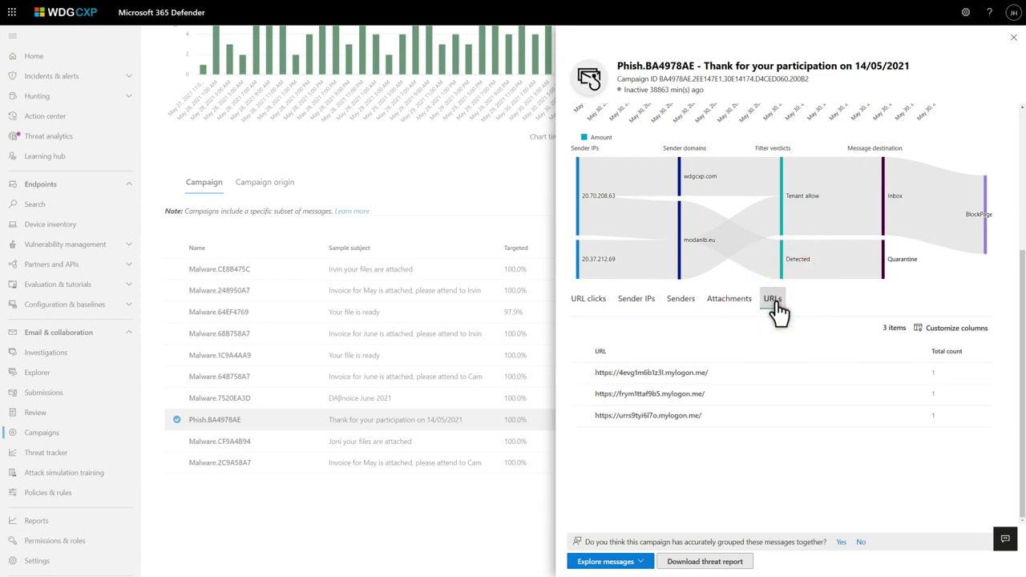
{"action": "left_click", "coordinate": [706, 378]}
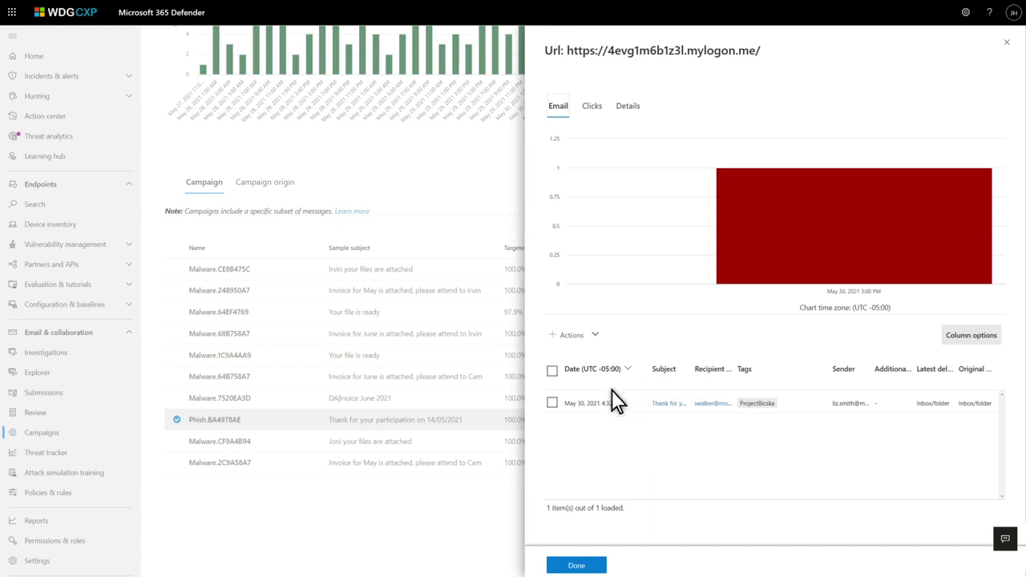
{"action": "left_click", "coordinate": [553, 402]}
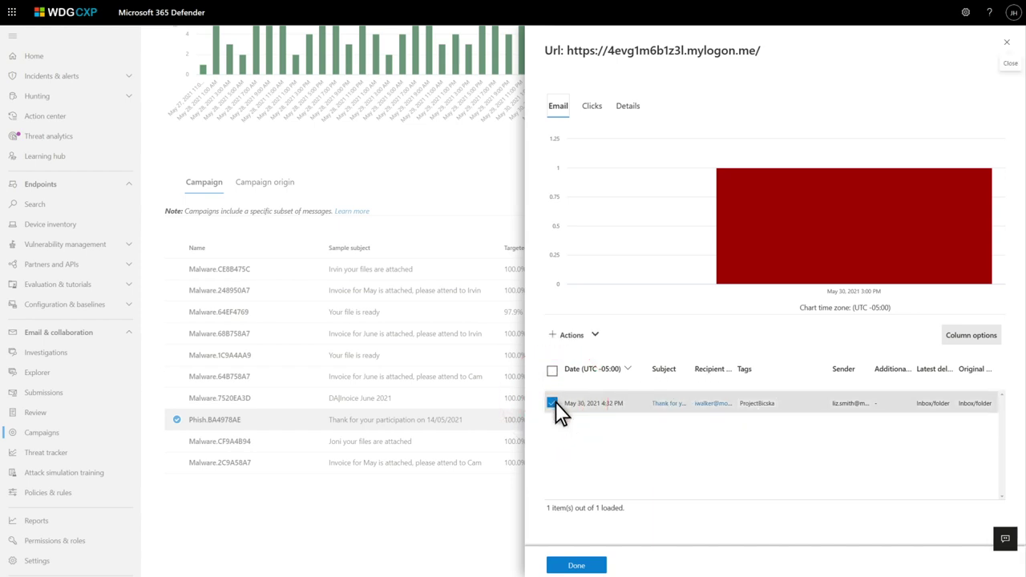
{"action": "left_click", "coordinate": [589, 334]}
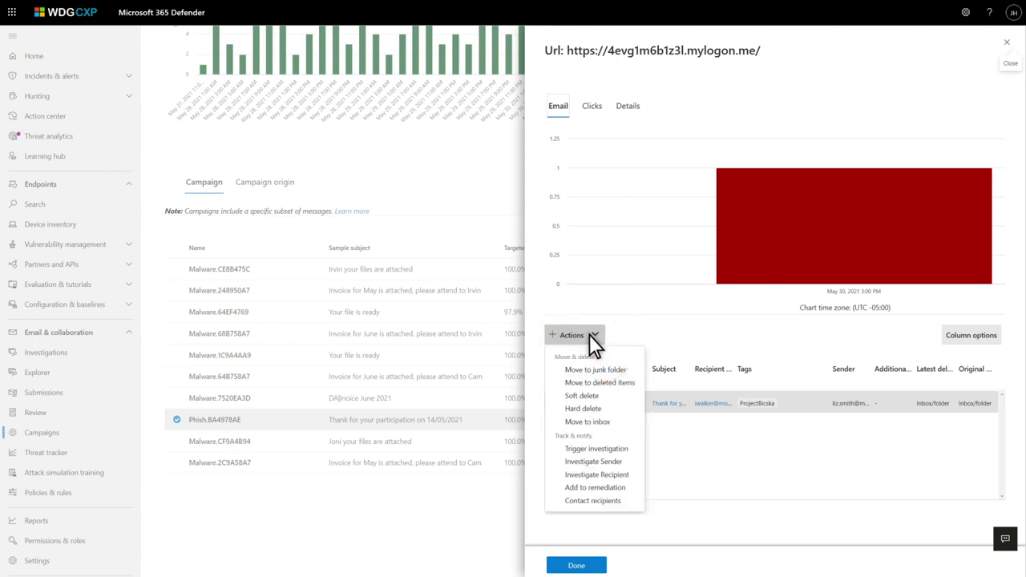
{"action": "left_click", "coordinate": [597, 109]}
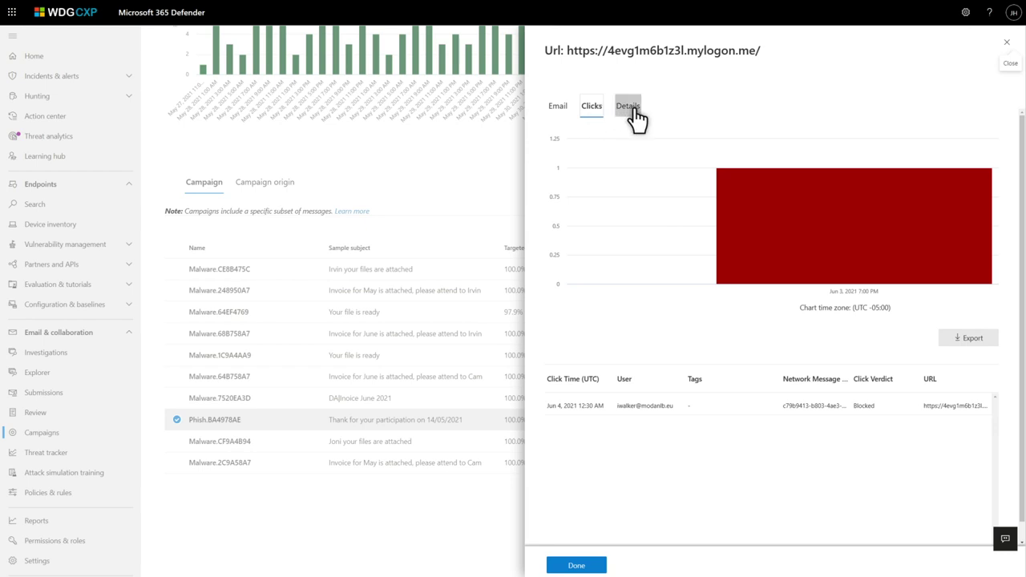
{"action": "left_click", "coordinate": [633, 111]}
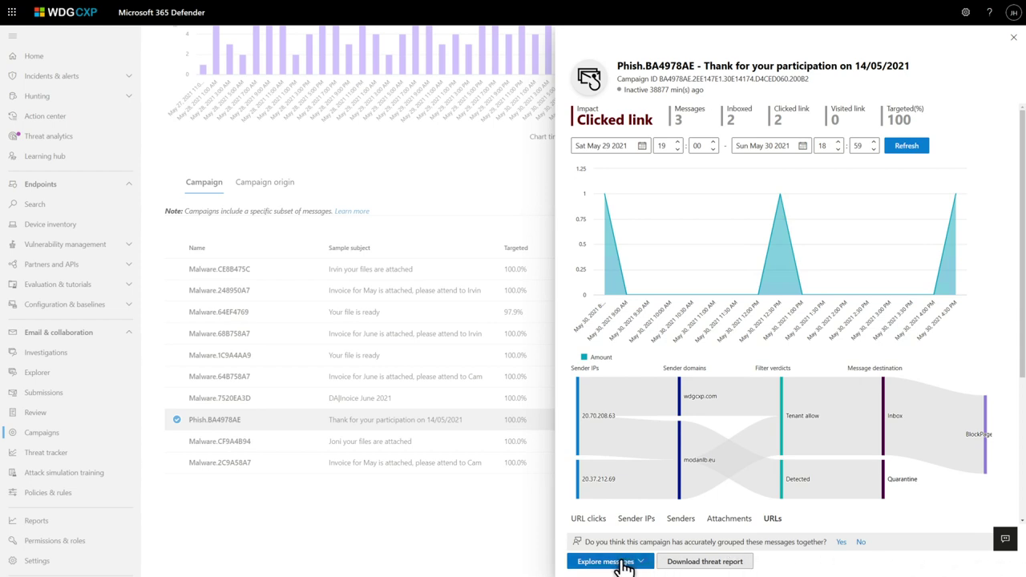
Explore the campaign's inboxed messages in Explorer and bring up the resulting email list
{"action": "left_click", "coordinate": [617, 561]}
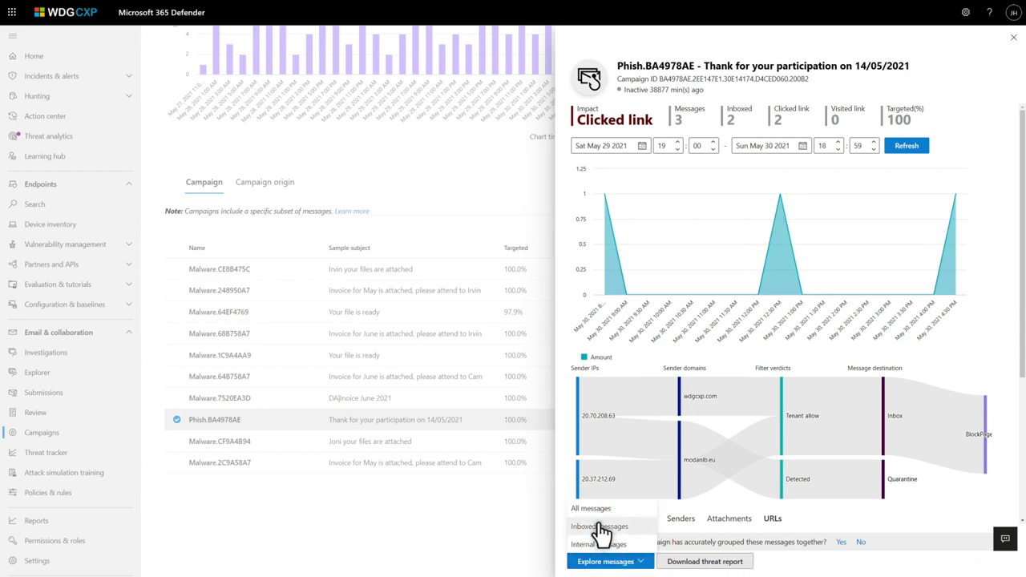
{"action": "left_click", "coordinate": [599, 525]}
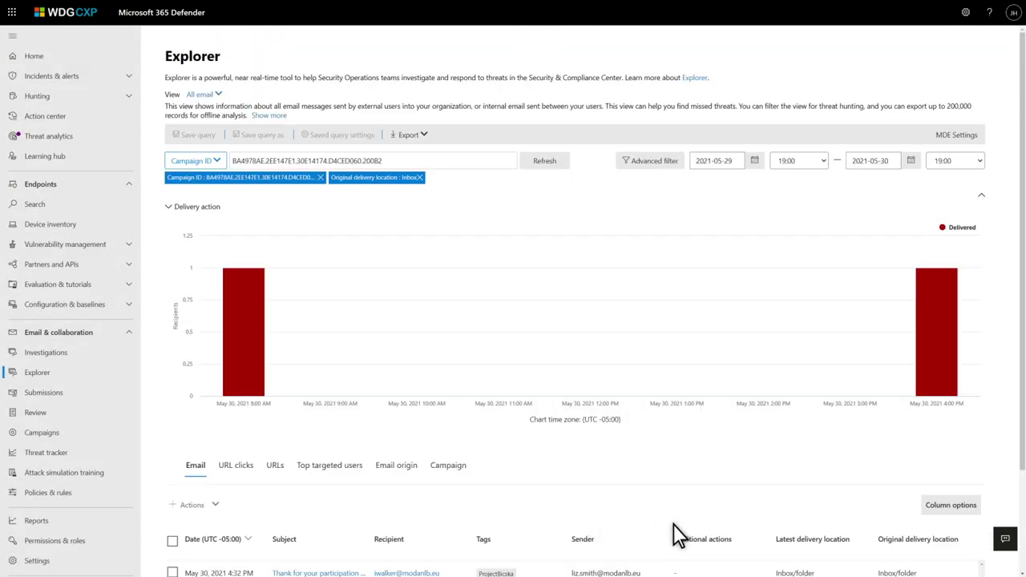
{"action": "left_click", "coordinate": [1022, 561]}
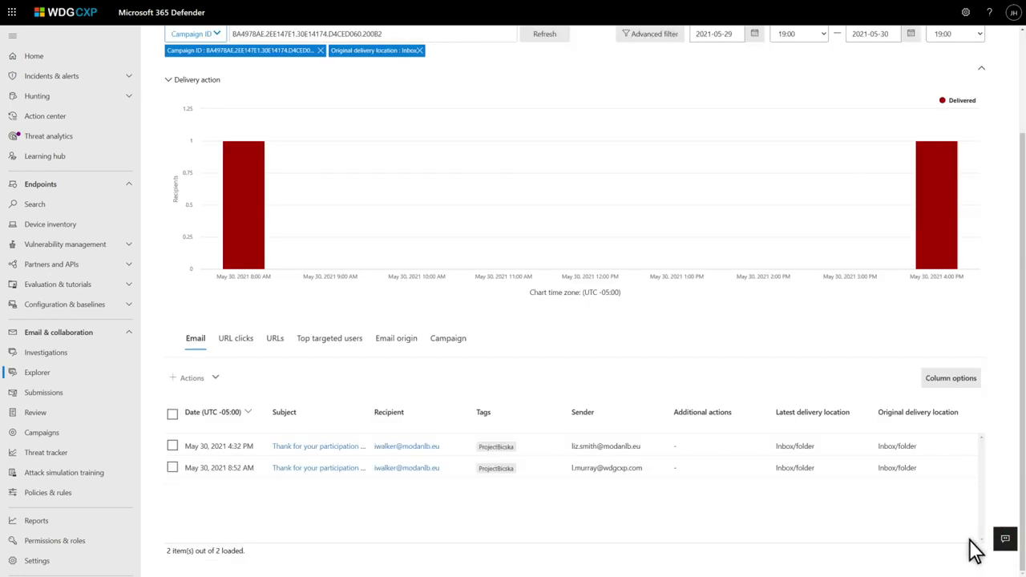
Open the email received May 30, 2021 4:32 PM and review its timeline, analysis, attachments, URL and similar emails
{"action": "left_click", "coordinate": [344, 454]}
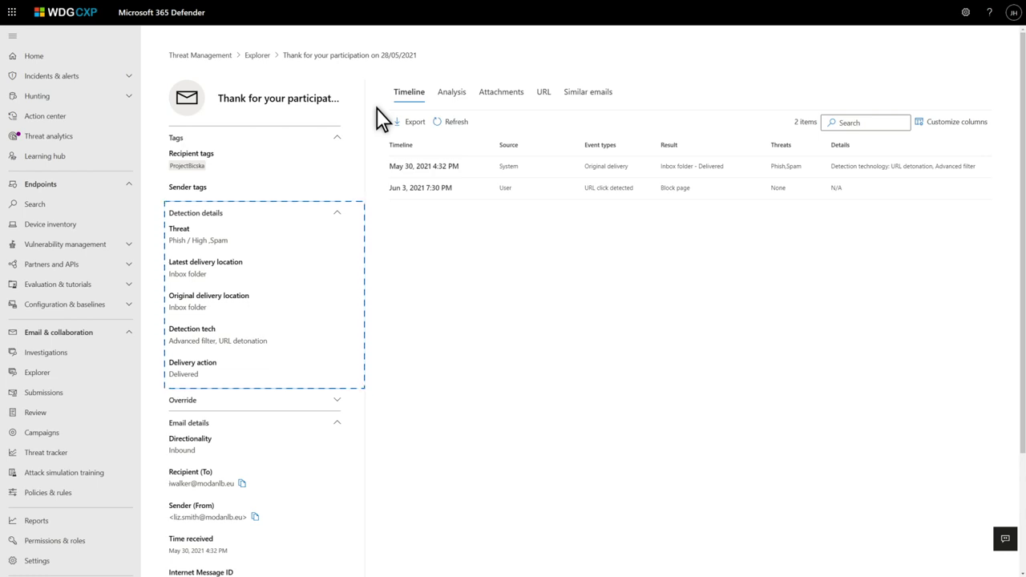
{"action": "left_click", "coordinate": [453, 93]}
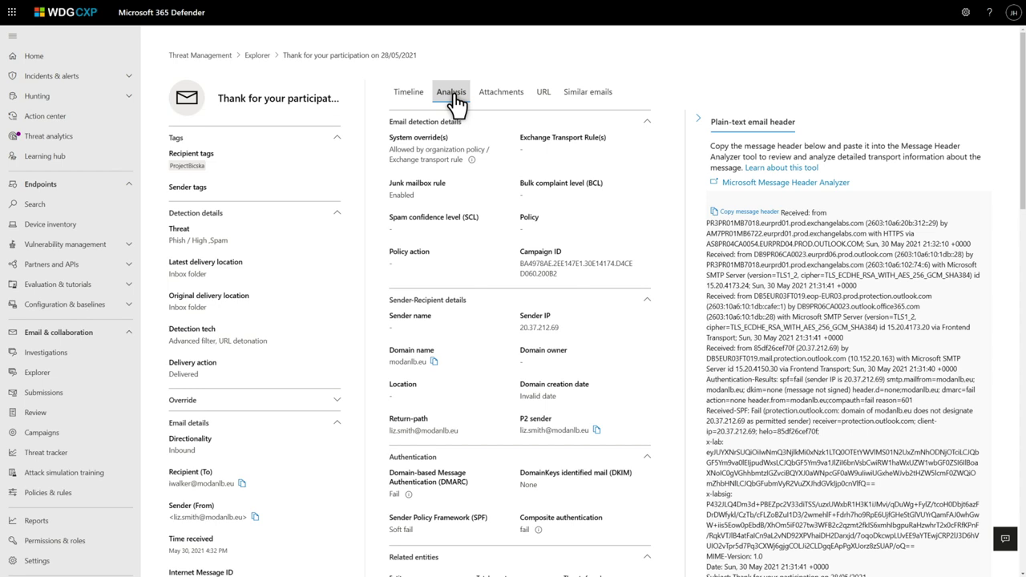
{"action": "left_click", "coordinate": [509, 93]}
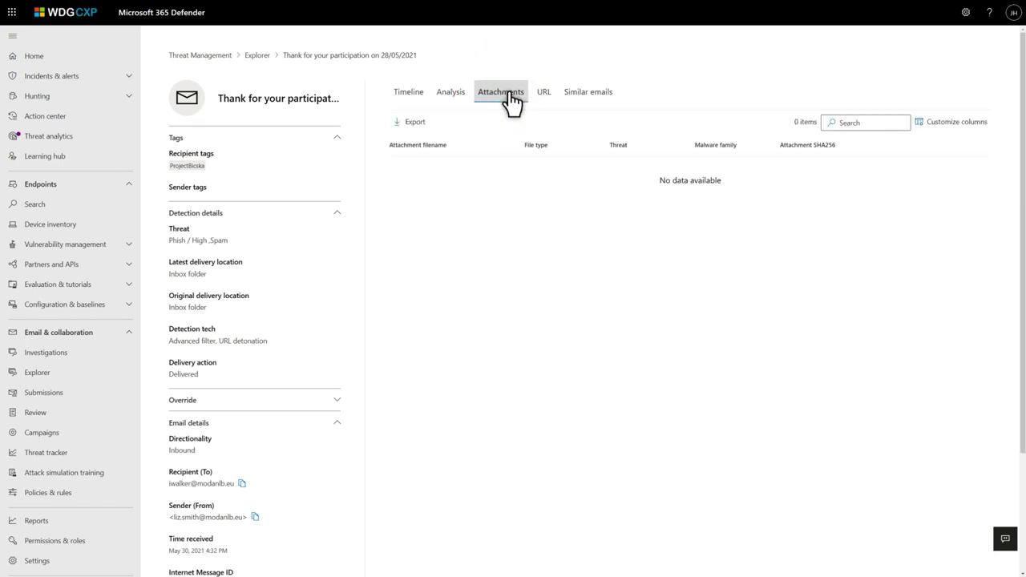
{"action": "left_click", "coordinate": [550, 95]}
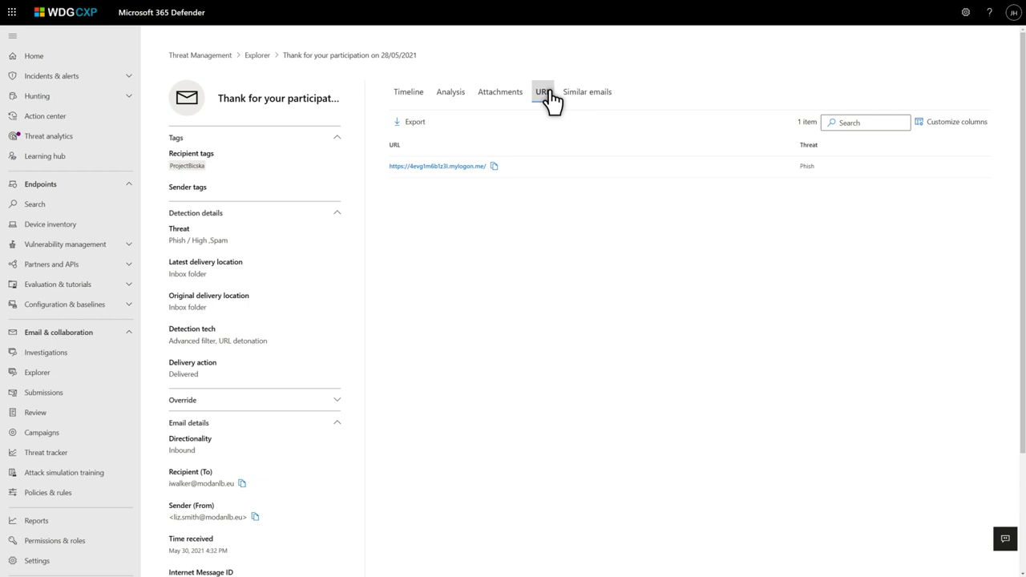
{"action": "left_click", "coordinate": [607, 106]}
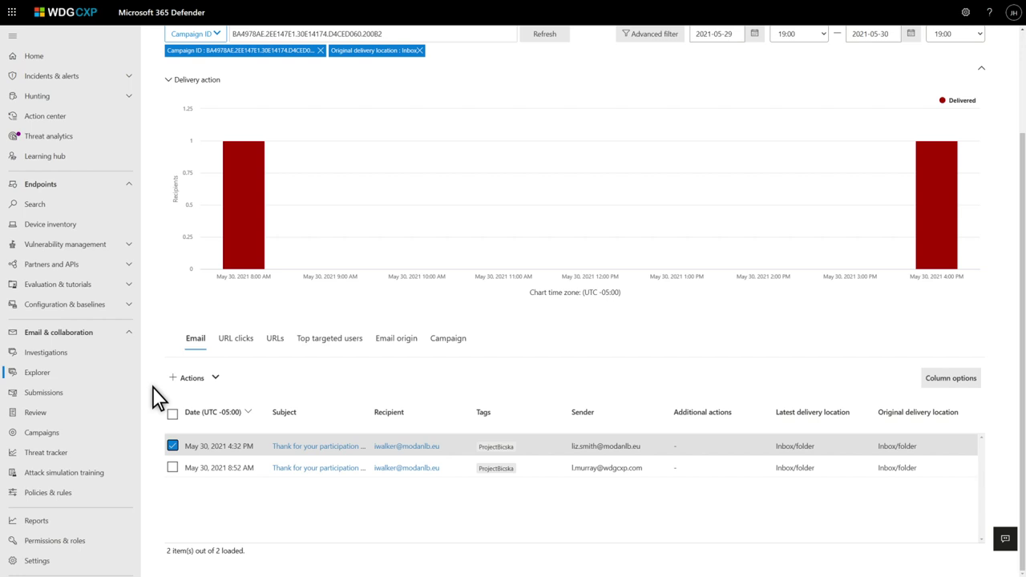
Open the list of available actions for the selected email received May 30, 2021 4:32 PM
{"action": "left_click", "coordinate": [214, 382]}
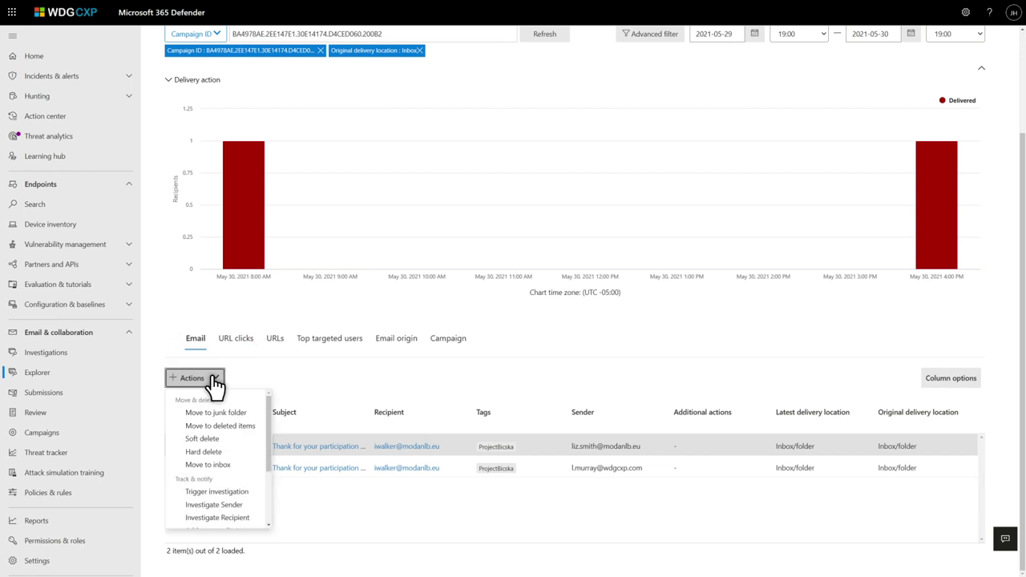